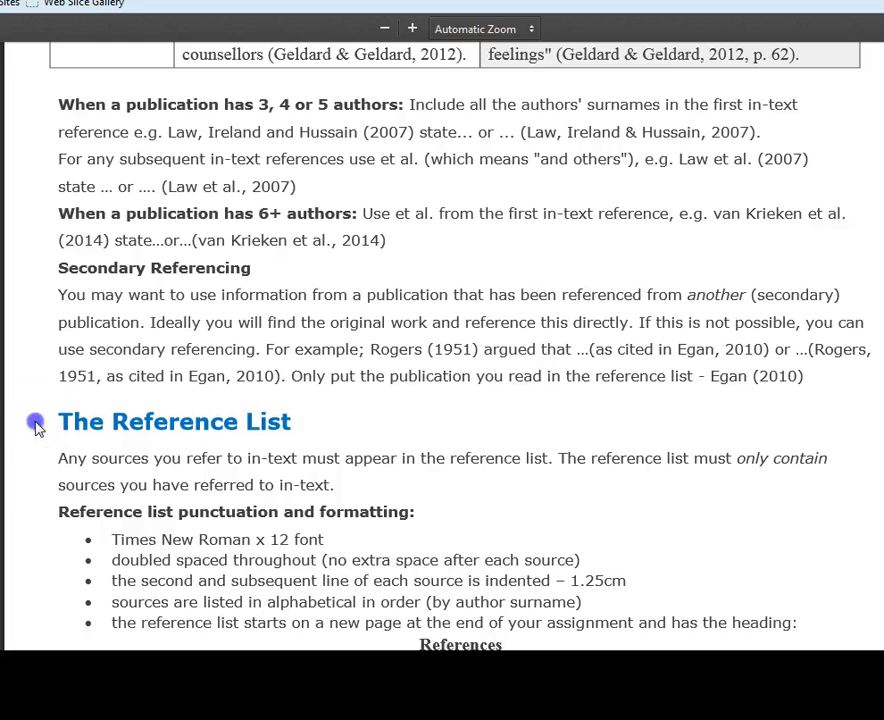
# Title the blank page in Word "References" and set the line beneath it to left-aligned, non-bold text.
pyautogui.scroll(-10, 36, 430)
pyautogui.click(42, 372)
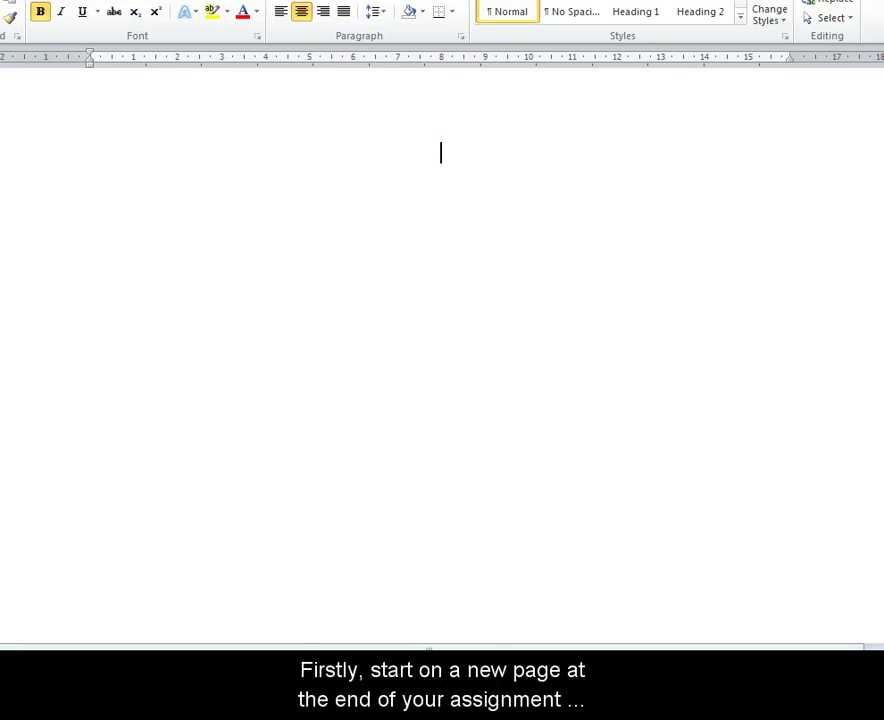
pyautogui.write('References')
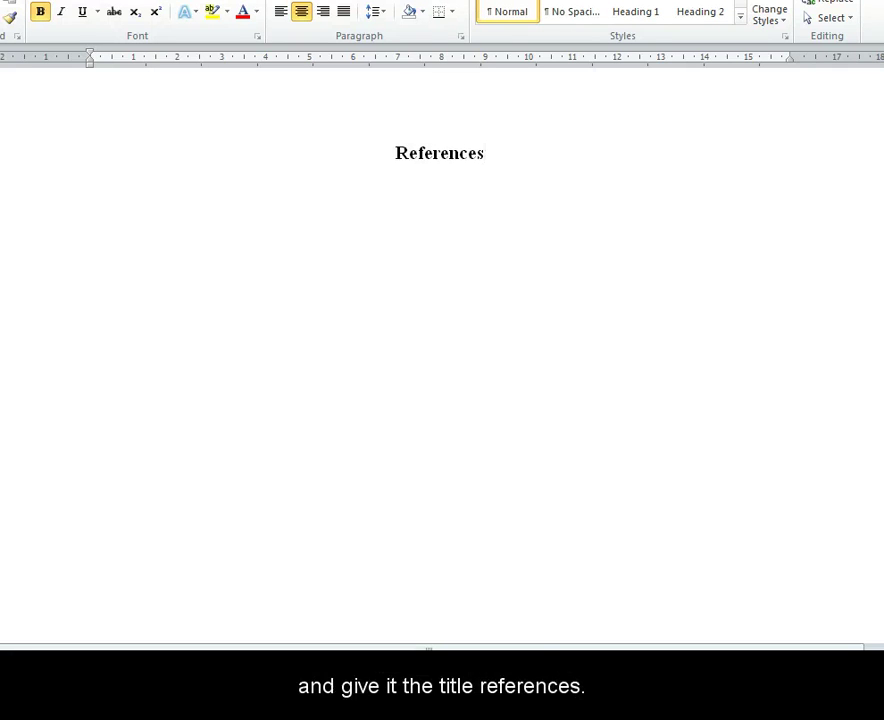
pyautogui.click(281, 11)
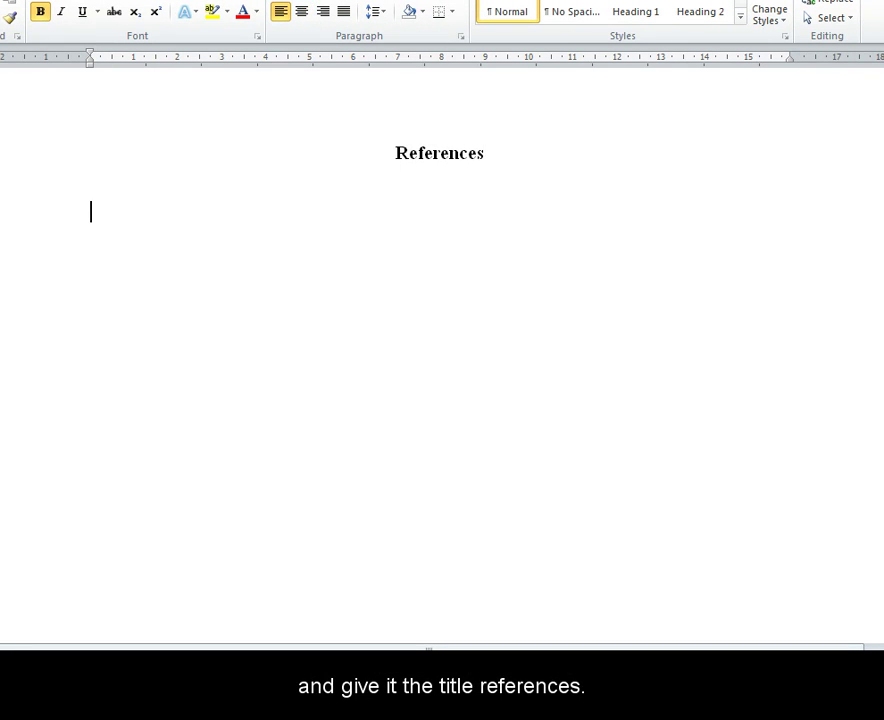
pyautogui.click(40, 11)
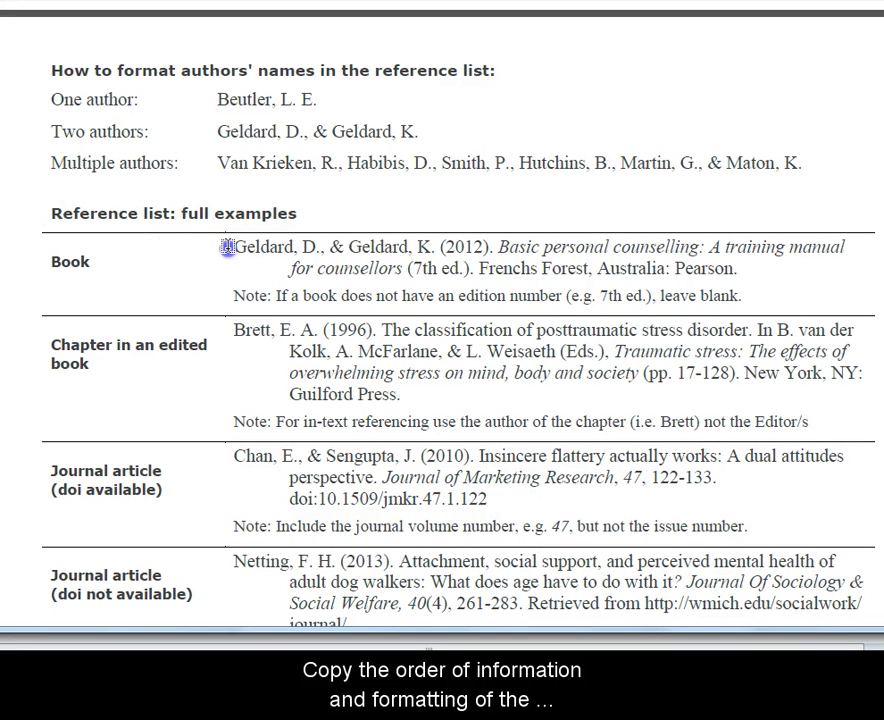
# Examine the order of information and formatting of the Book example in the referencing guide's full examples.
pyautogui.moveTo(231, 247); pyautogui.dragTo(733, 273)
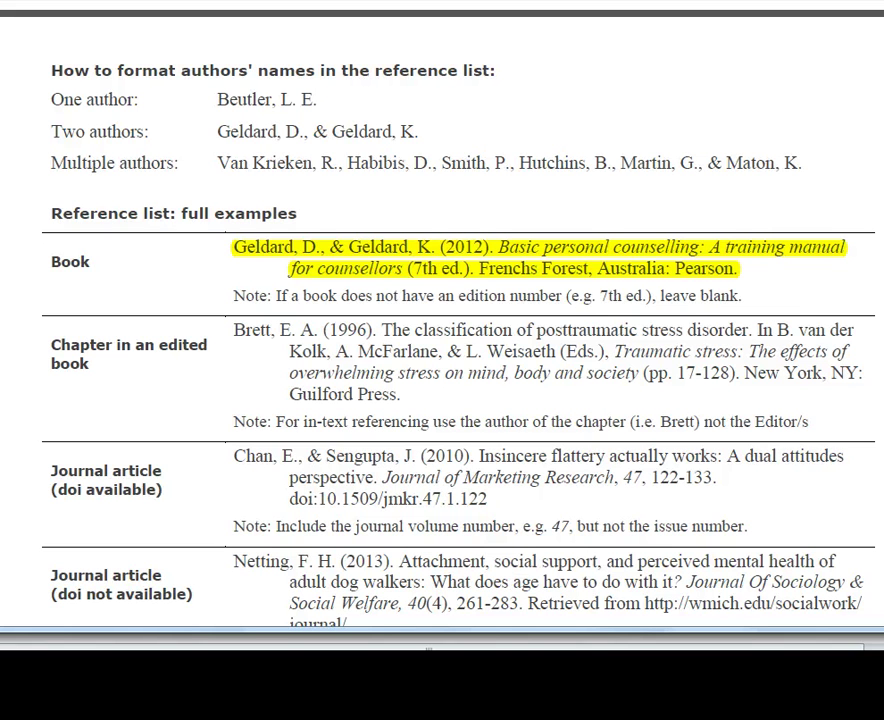
pyautogui.click(32, 262)
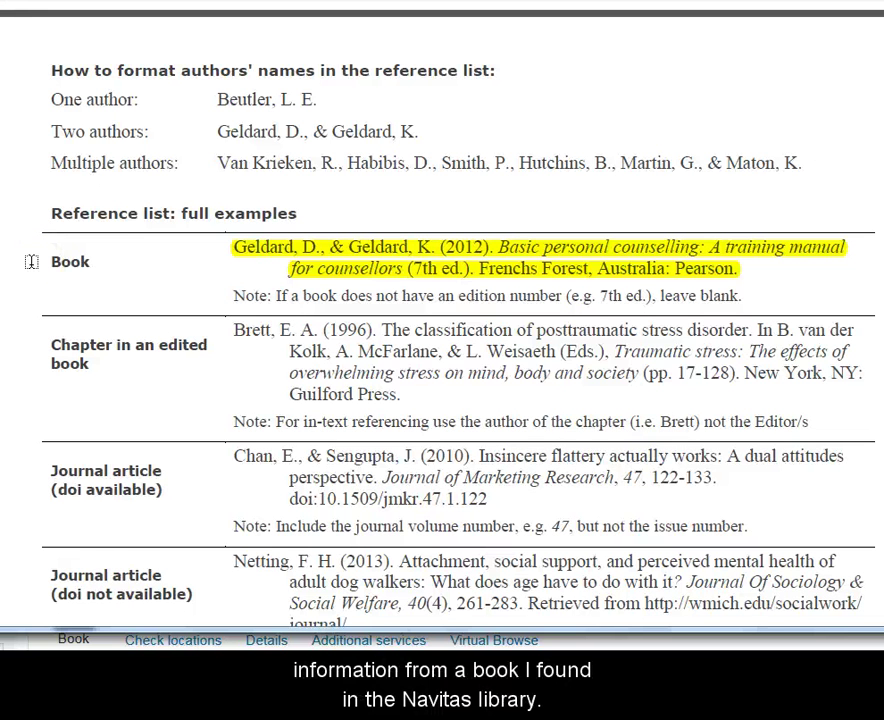
pyautogui.click(32, 262)
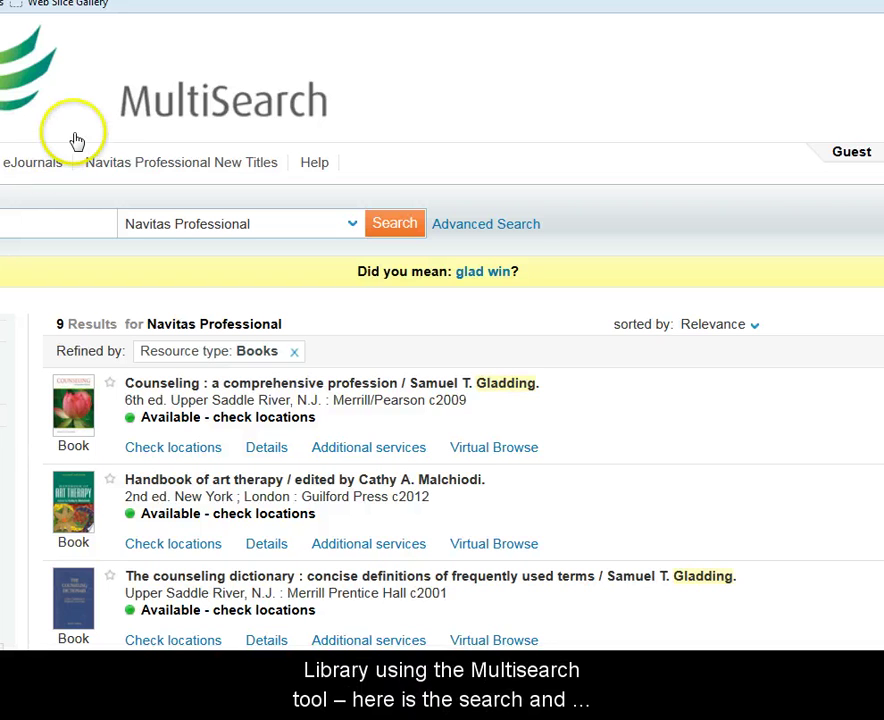
# Open the details of "Counseling theories: essential concepts and applications" in the MultiSearch results and review its author, date, title and imprint.
pyautogui.scroll(-5, 566, 296)
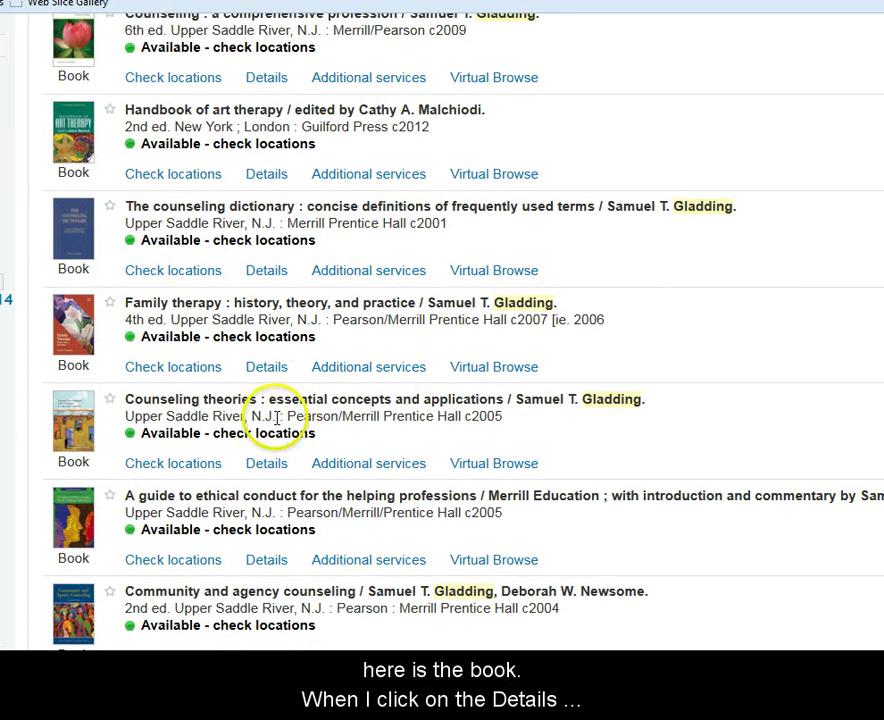
pyautogui.click(267, 464)
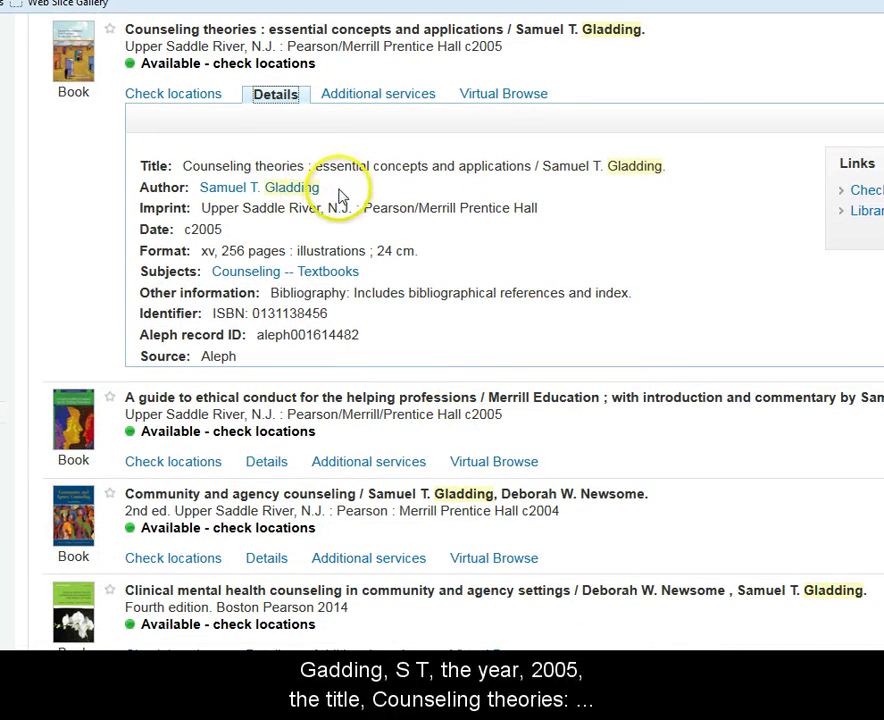
pyautogui.click(342, 190)
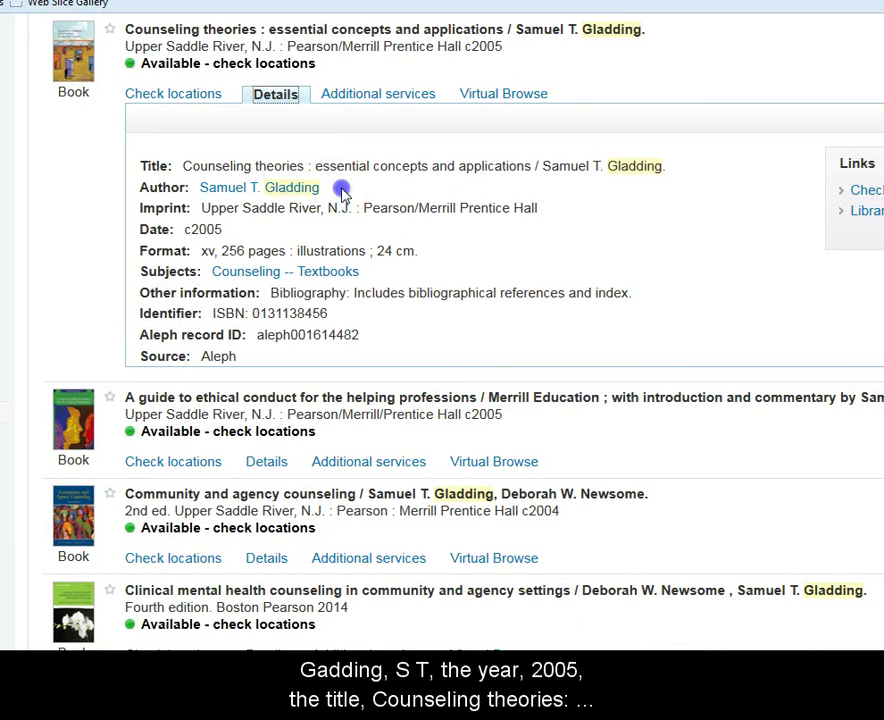
pyautogui.click(236, 234)
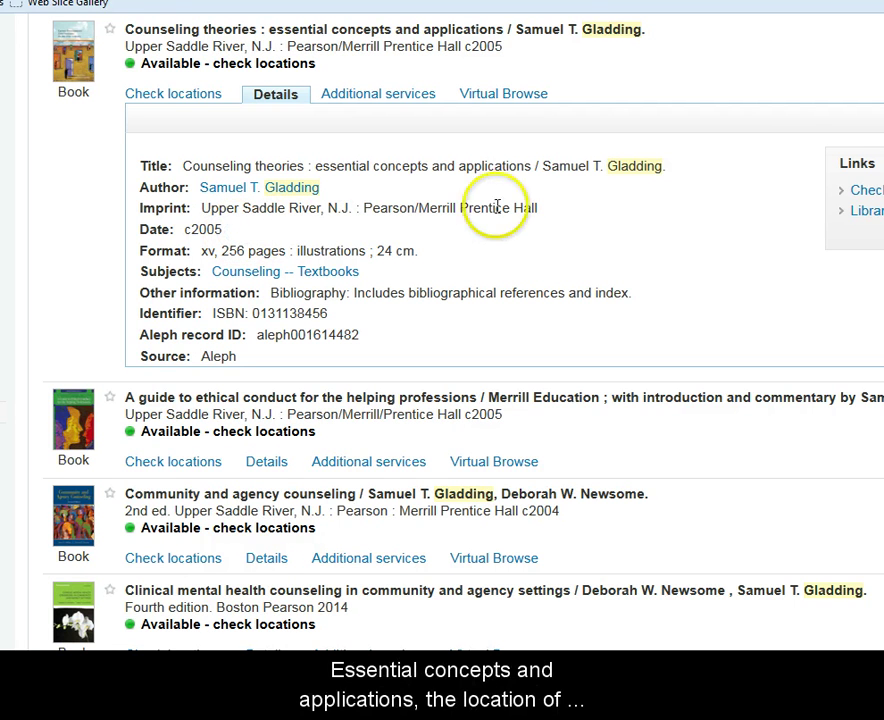
pyautogui.click(529, 154)
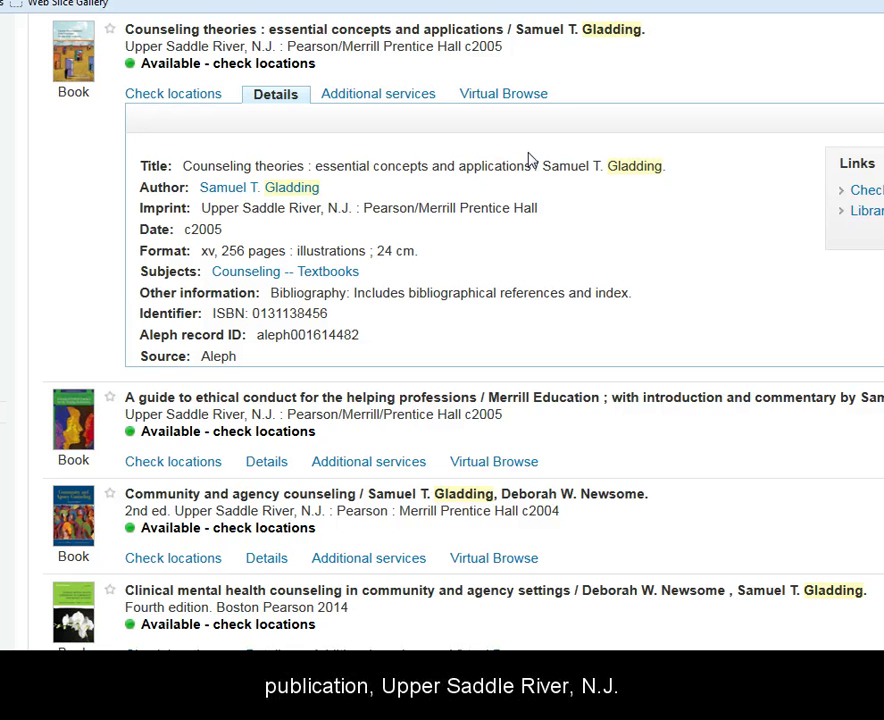
pyautogui.click(300, 228)
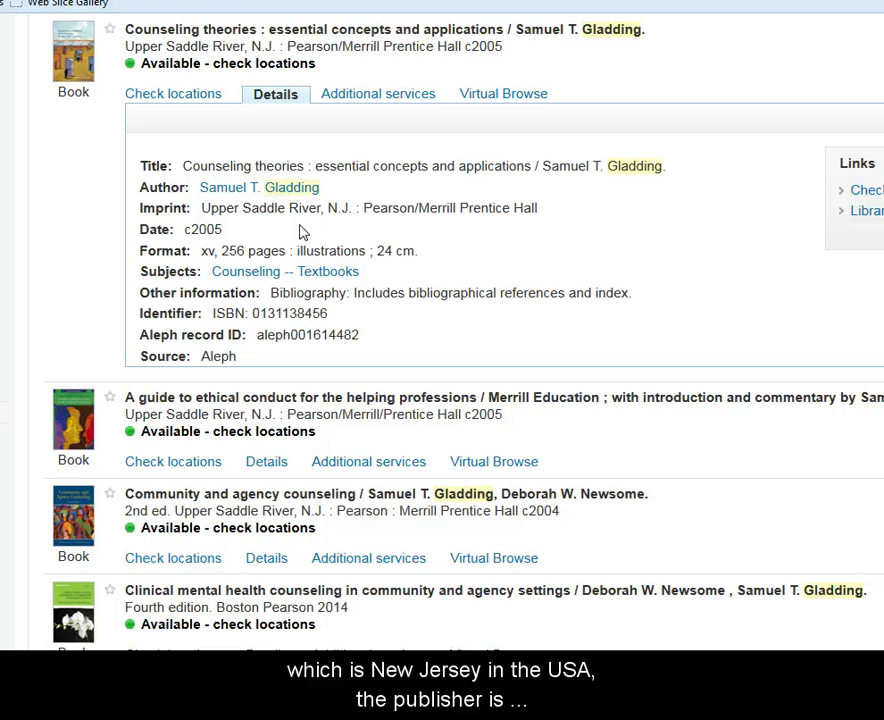
pyautogui.click(445, 232)
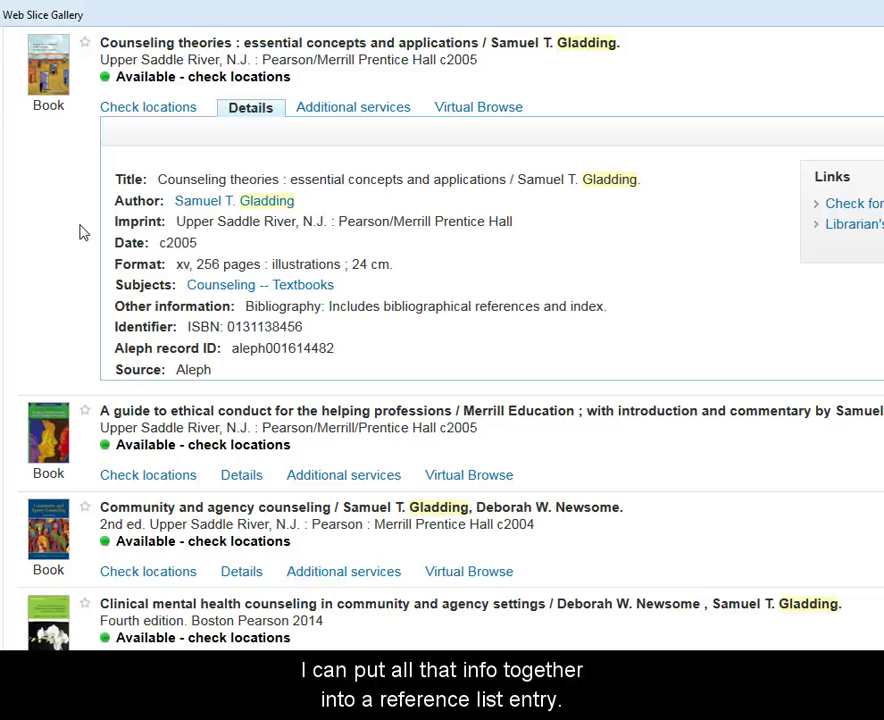
pyautogui.click(82, 230)
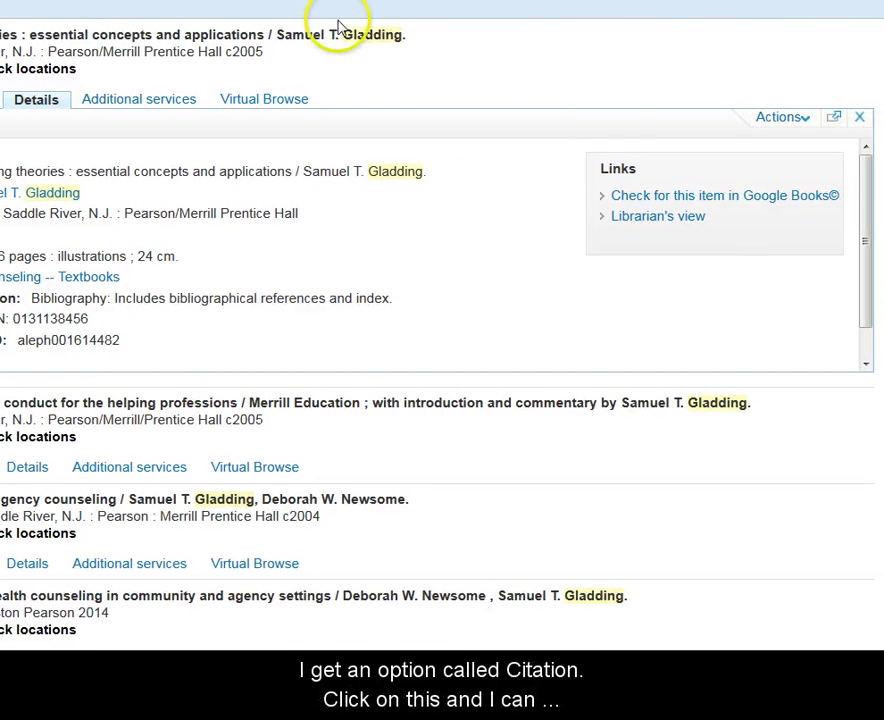
# Copy the book's APA (6th edition) citation from MultiSearch and paste it beneath the References heading in Word.
pyautogui.click(806, 119)
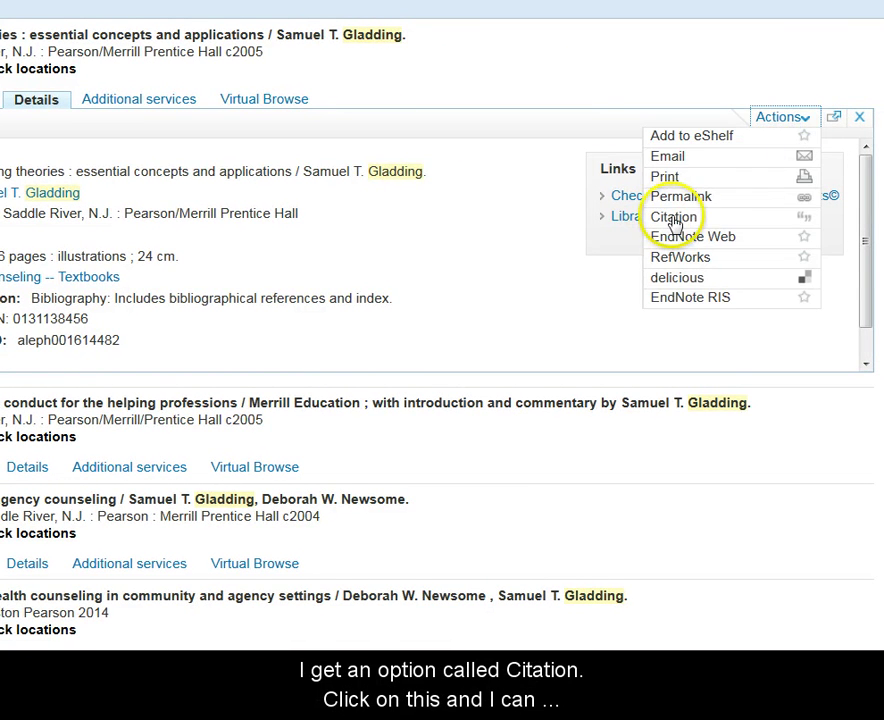
pyautogui.click(674, 224)
pyautogui.click(132, 122)
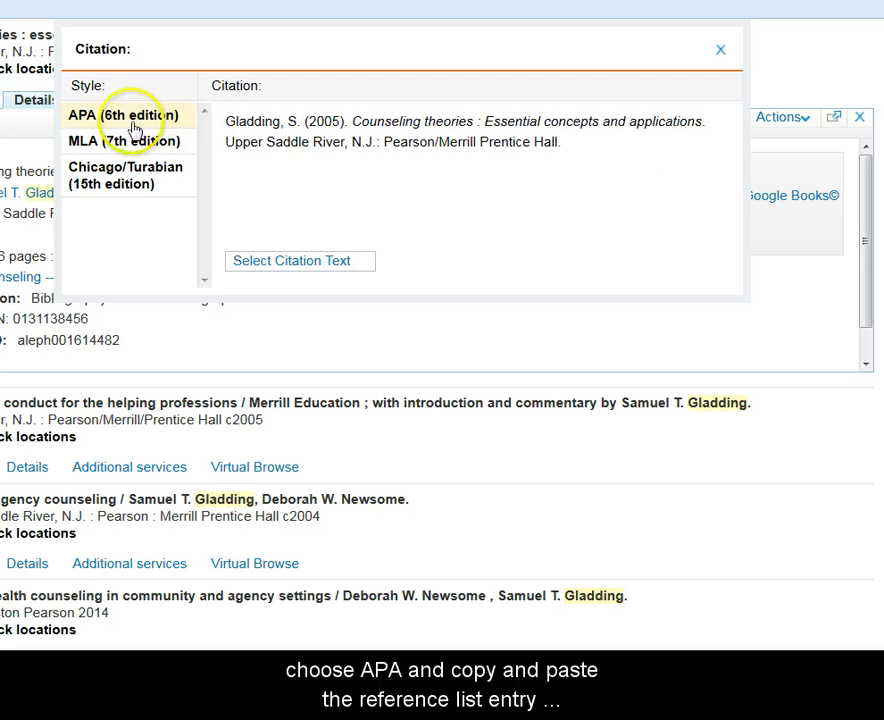
pyautogui.moveTo(598, 148); pyautogui.dragTo(226, 121)
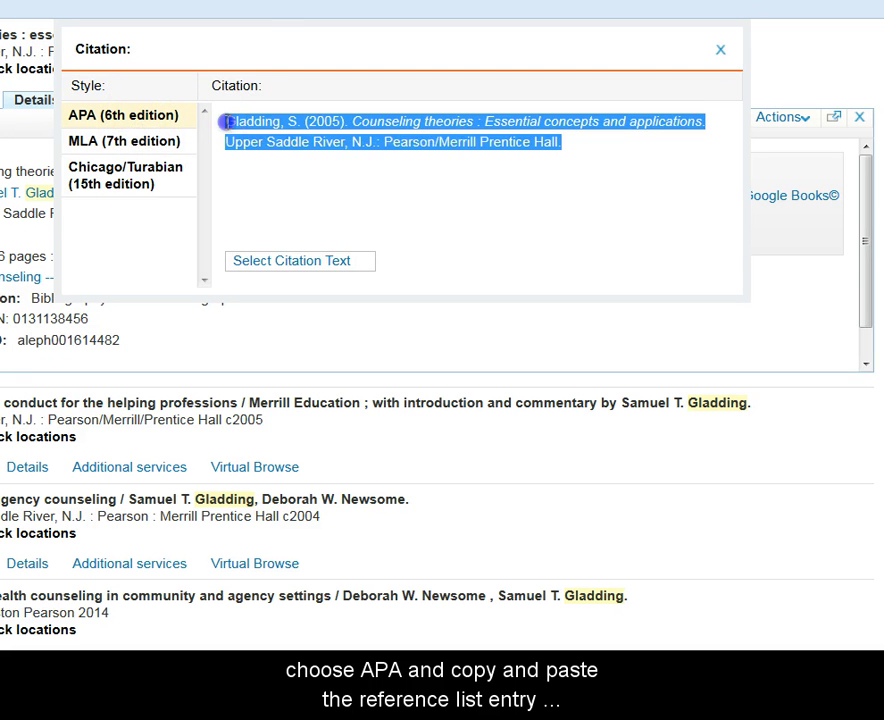
pyautogui.rightClick(250, 127)
pyautogui.click(279, 138)
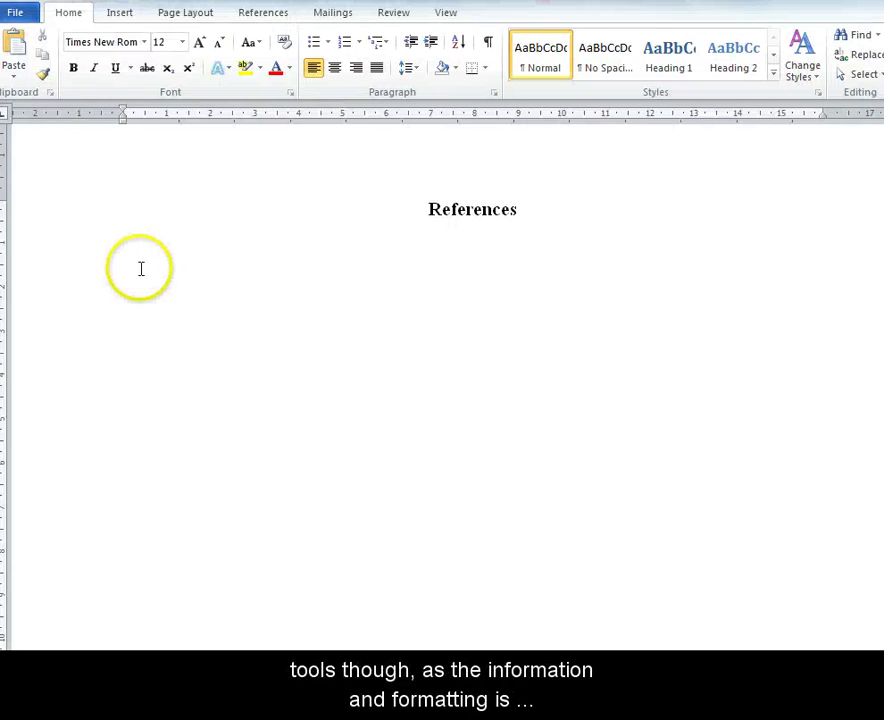
pyautogui.rightClick(140, 266)
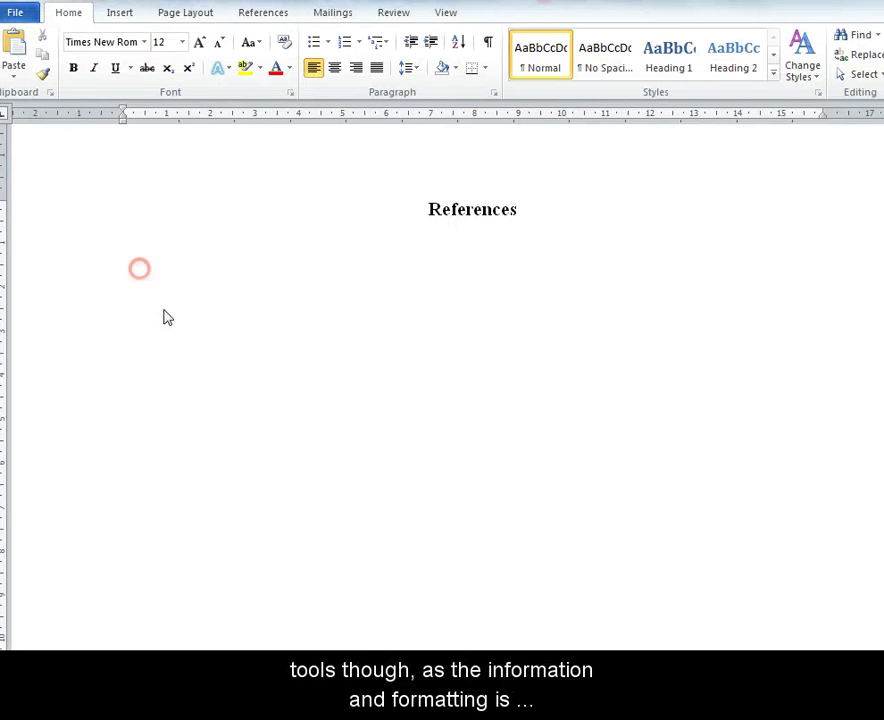
pyautogui.click(179, 337)
# Format the pasted reference entry in Times New Roman 12 with a hanging indent of about 1.25 cm.
pyautogui.tripleClick(87, 310)
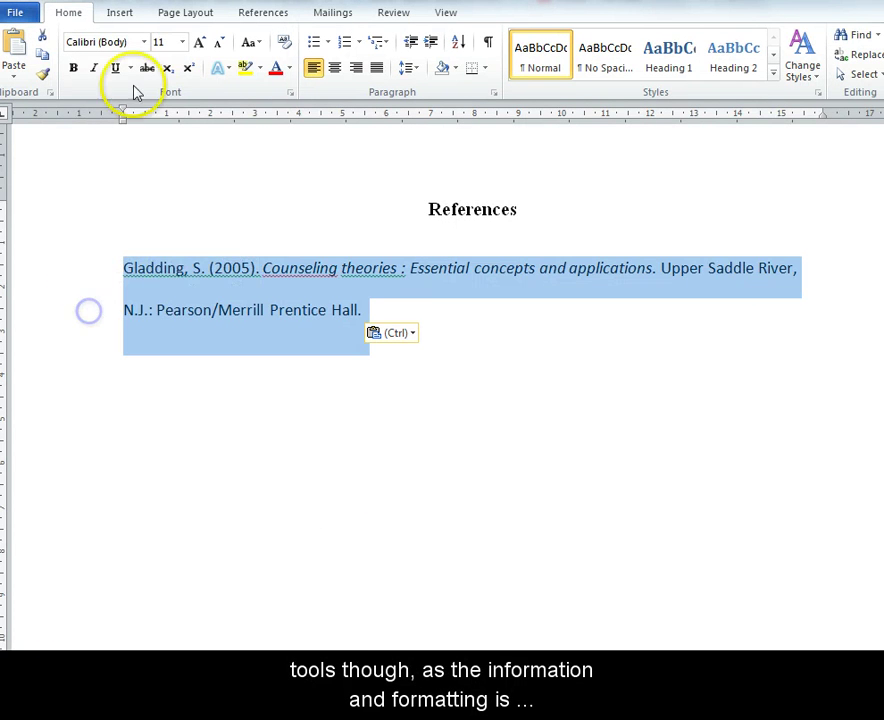
pyautogui.click(144, 41)
pyautogui.click(127, 143)
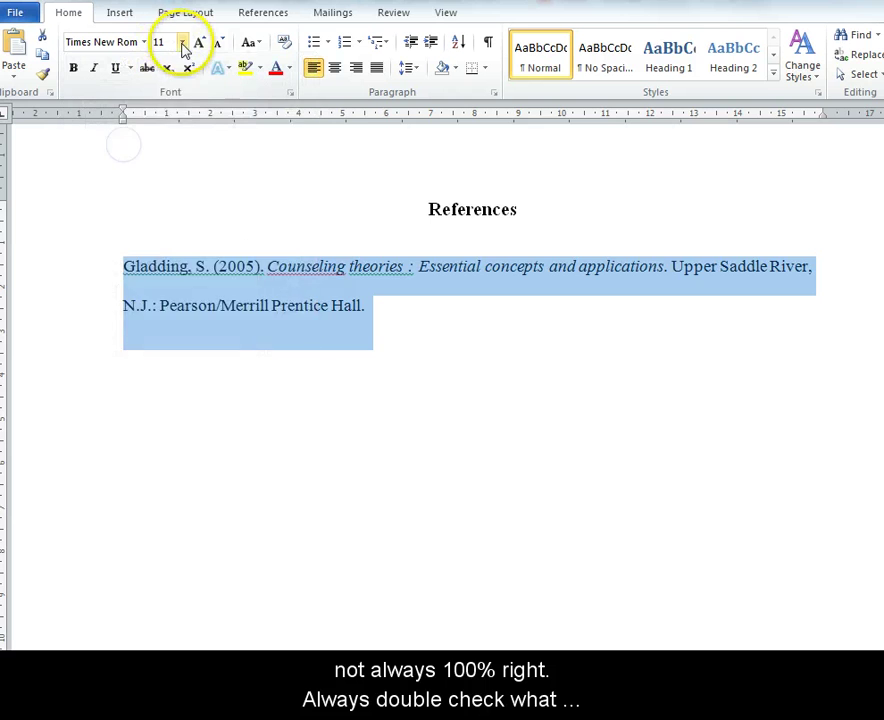
pyautogui.click(182, 42)
pyautogui.click(161, 124)
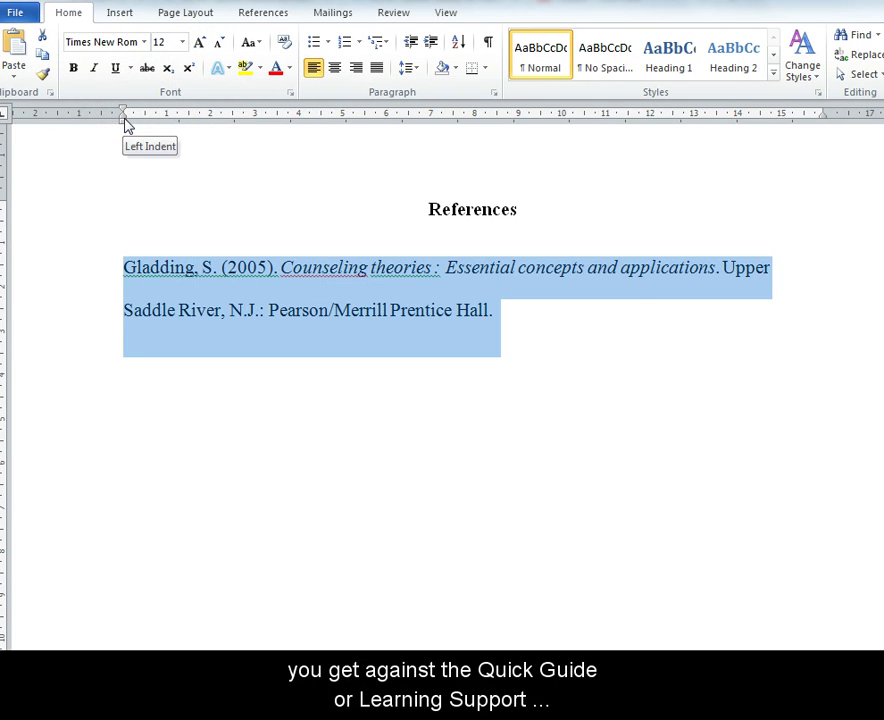
pyautogui.moveTo(124, 122); pyautogui.dragTo(177, 125)
# Add the middle initial "T." before the year and remove the space before the colon in the book title.
pyautogui.click(236, 266)
pyautogui.click(222, 270)
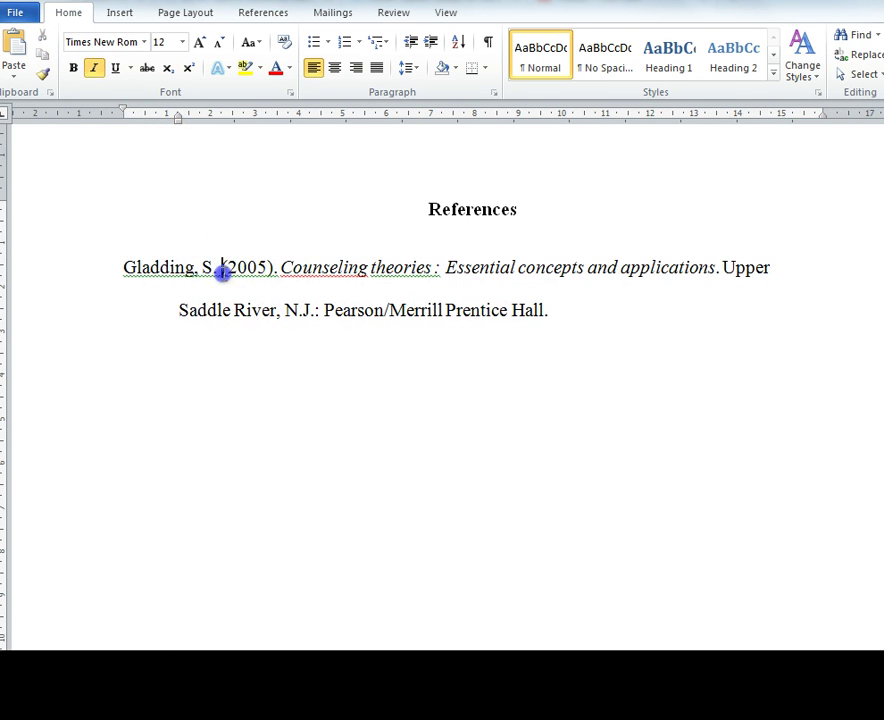
pyautogui.write('T')
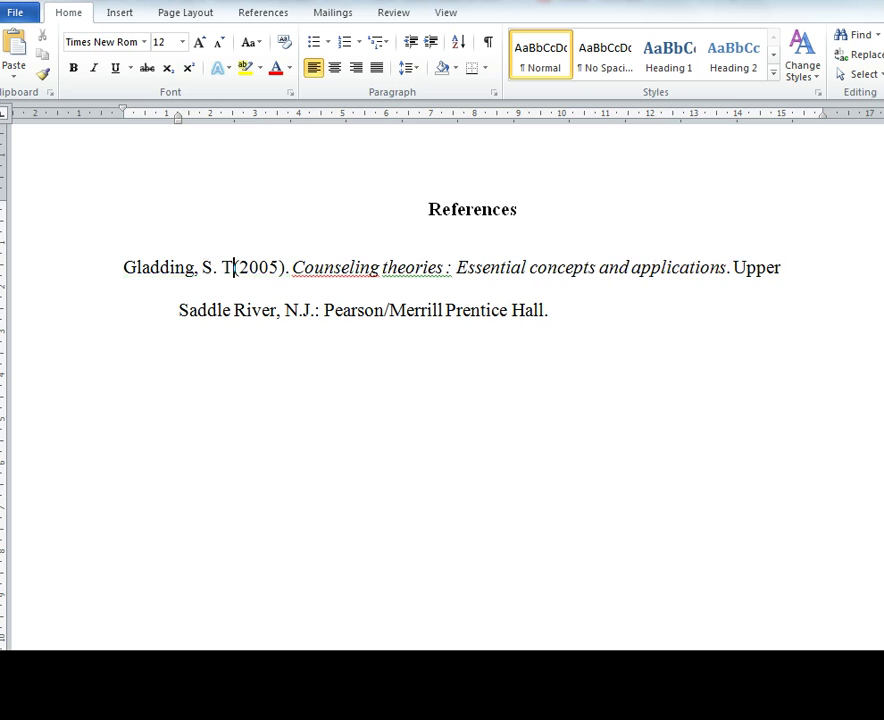
pyautogui.write('.')
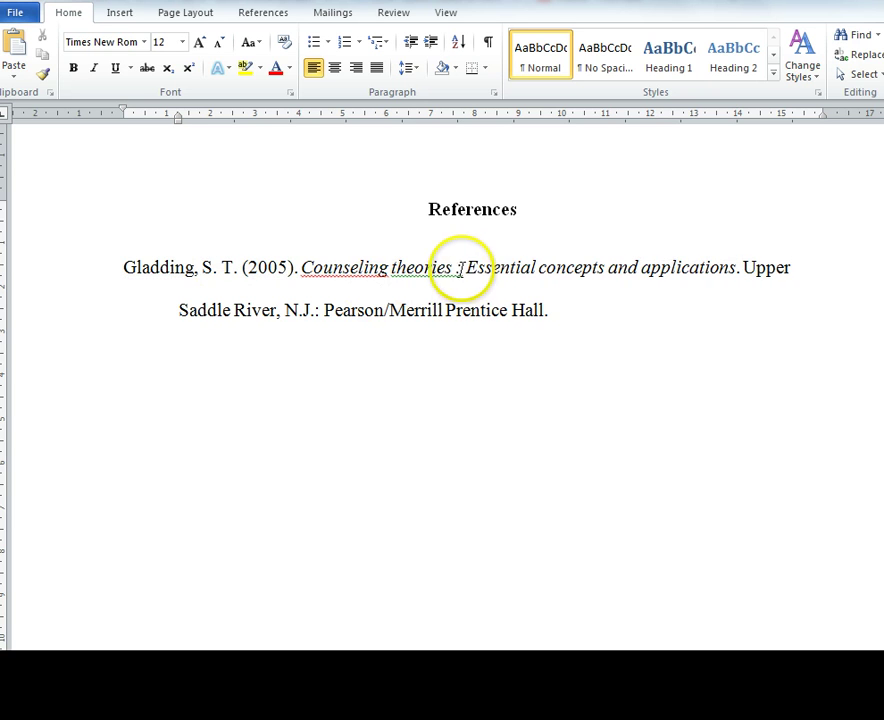
pyautogui.click(458, 268)
pyautogui.press('BackSpace')
pyautogui.write(':')
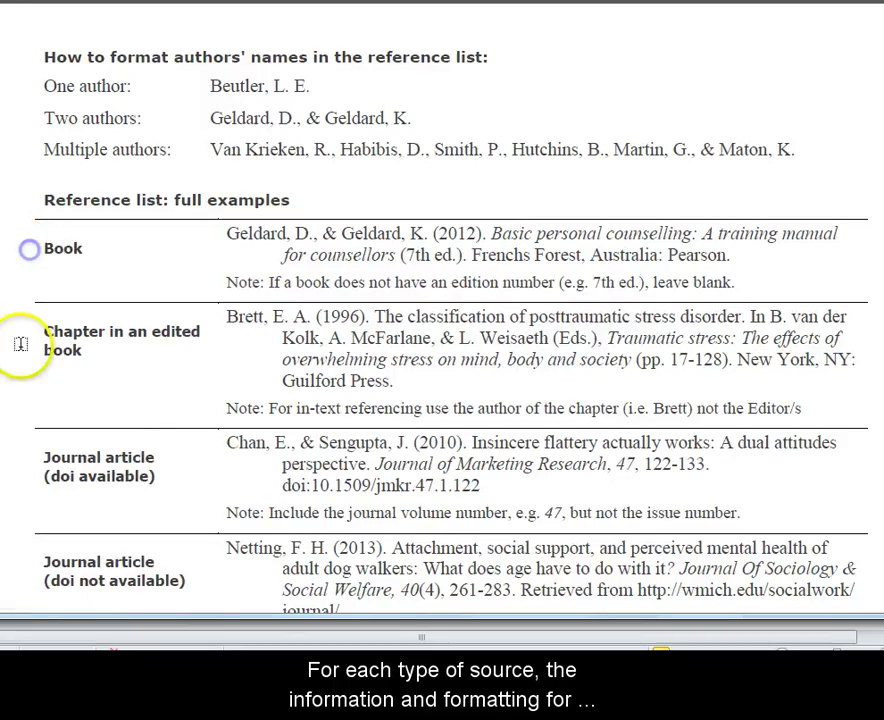
# Review the referencing guide's examples for other source types, including journal articles, translated books, ebooks, websites and online video clips.
pyautogui.scroll(-1, 16, 357)
pyautogui.scroll(-1, 22, 355)
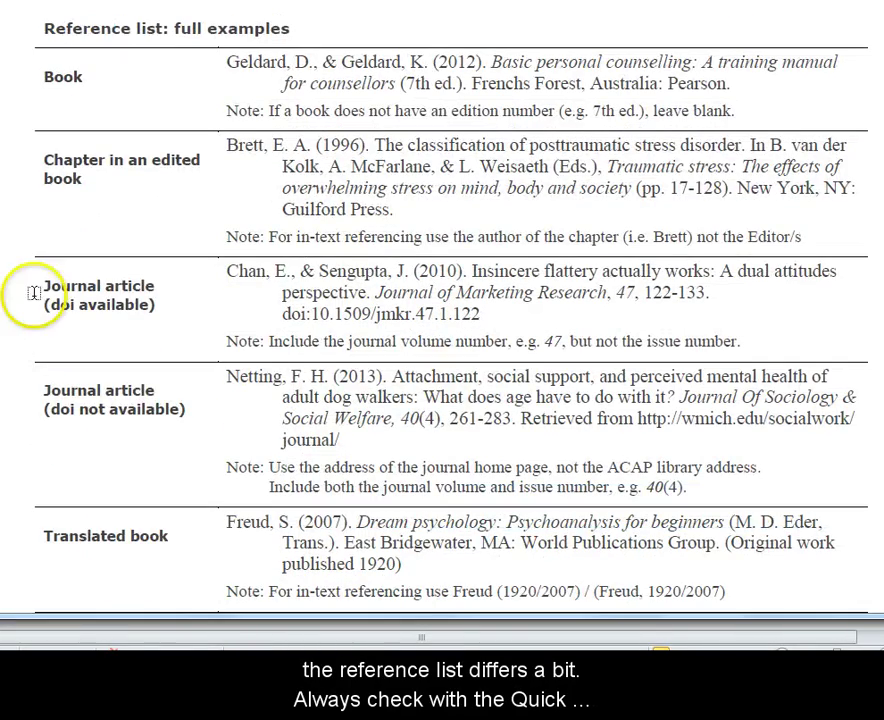
pyautogui.scroll(-3, 22, 393)
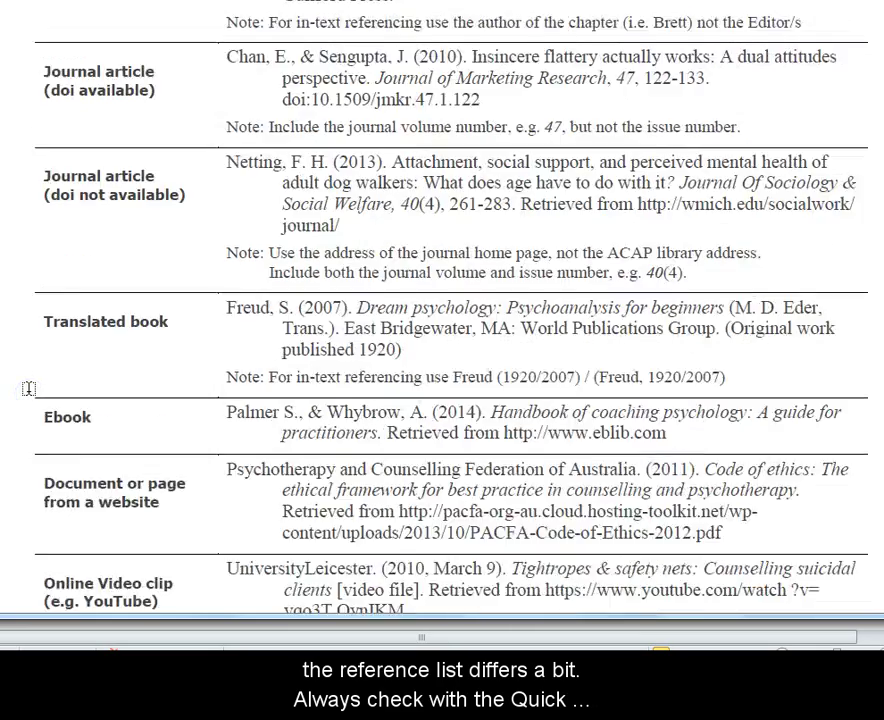